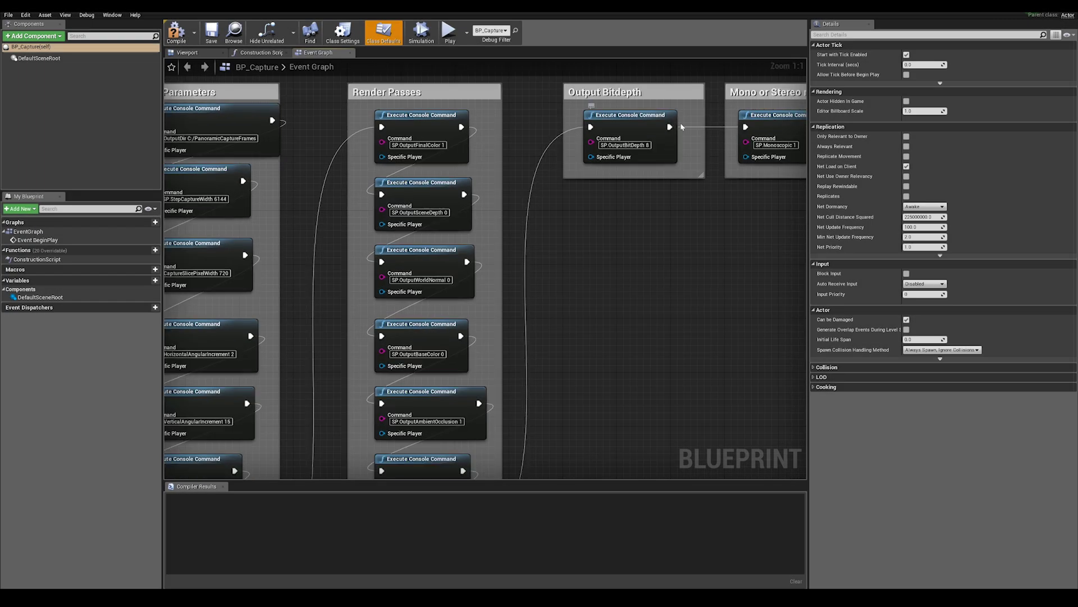
scroll(621, 217, down, 1)
Pan the BP_Capture event graph to reveal the Single Frame 360 group.
right_drag(674, 166, 493, 168)
scroll(450, 229, up, 1)
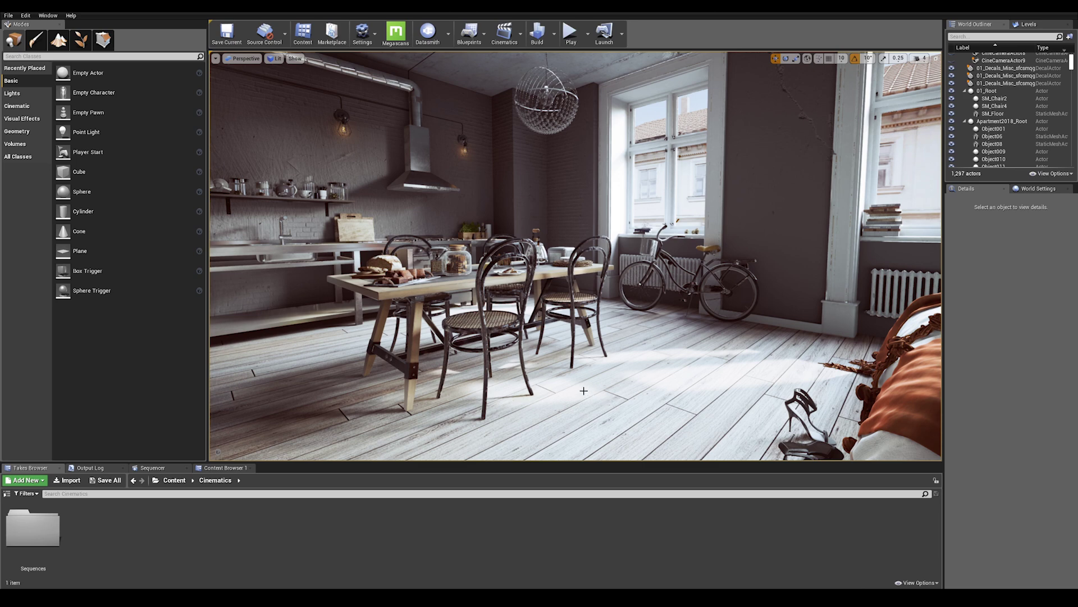
Find 'pano' in the Plugins window, enable Panoramic Capture, and restart the editor.
click(368, 42)
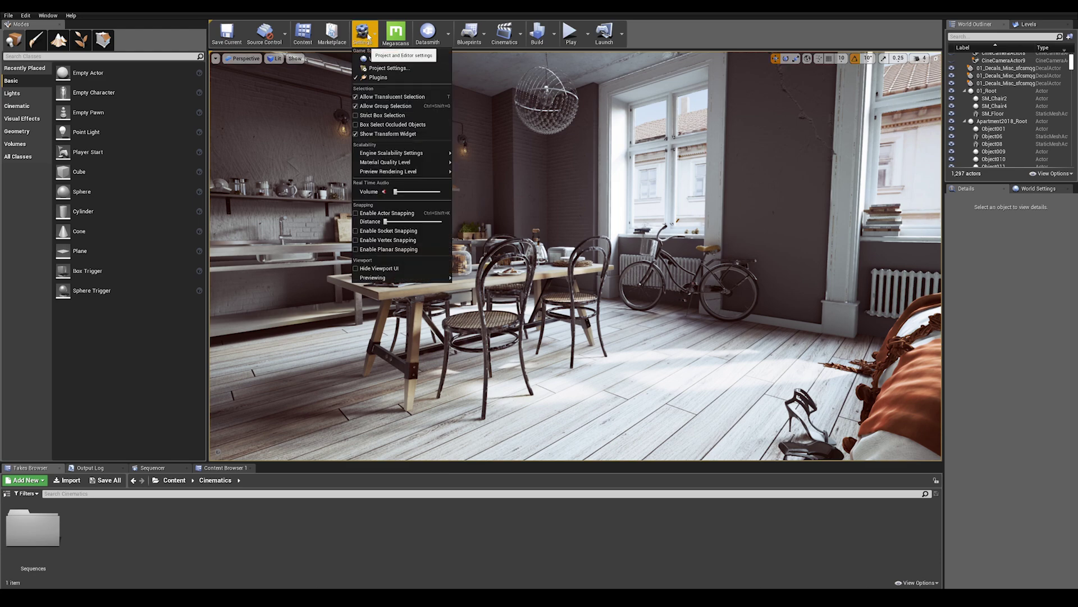
click(386, 79)
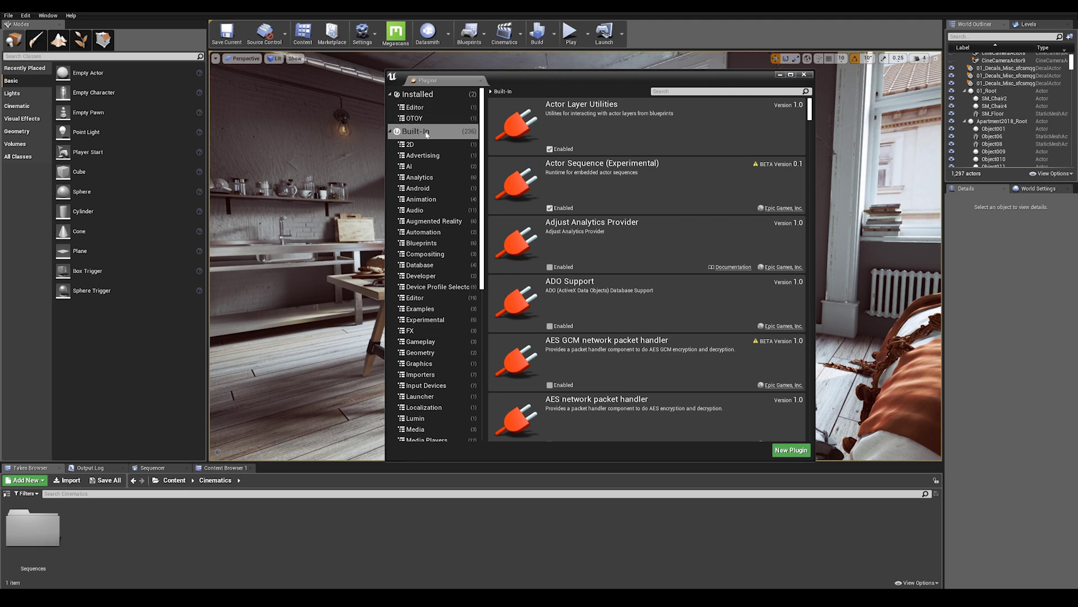
click(675, 91)
text(pano)
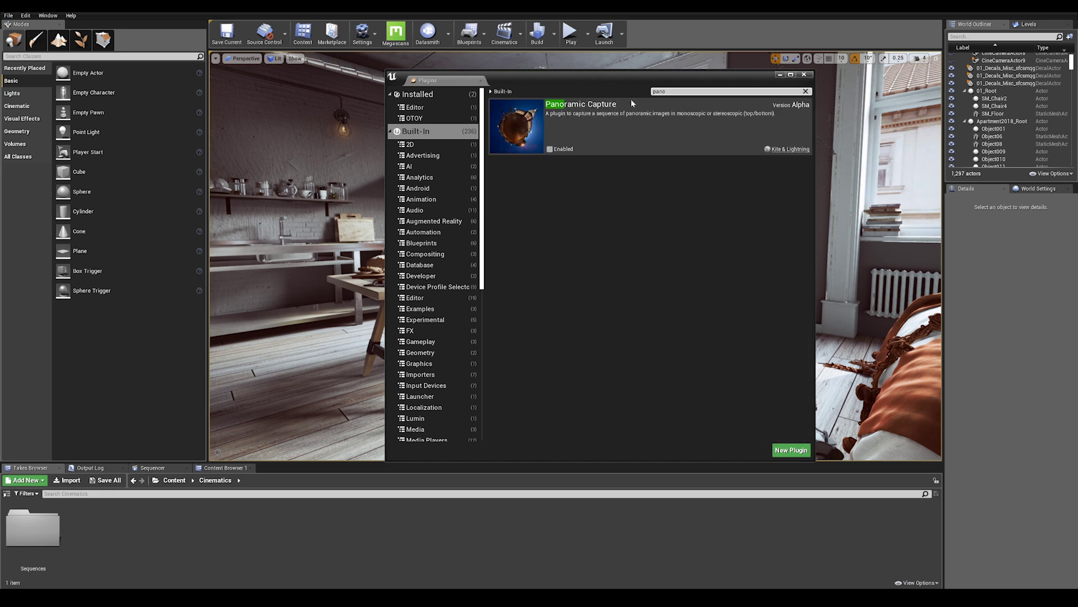
click(551, 149)
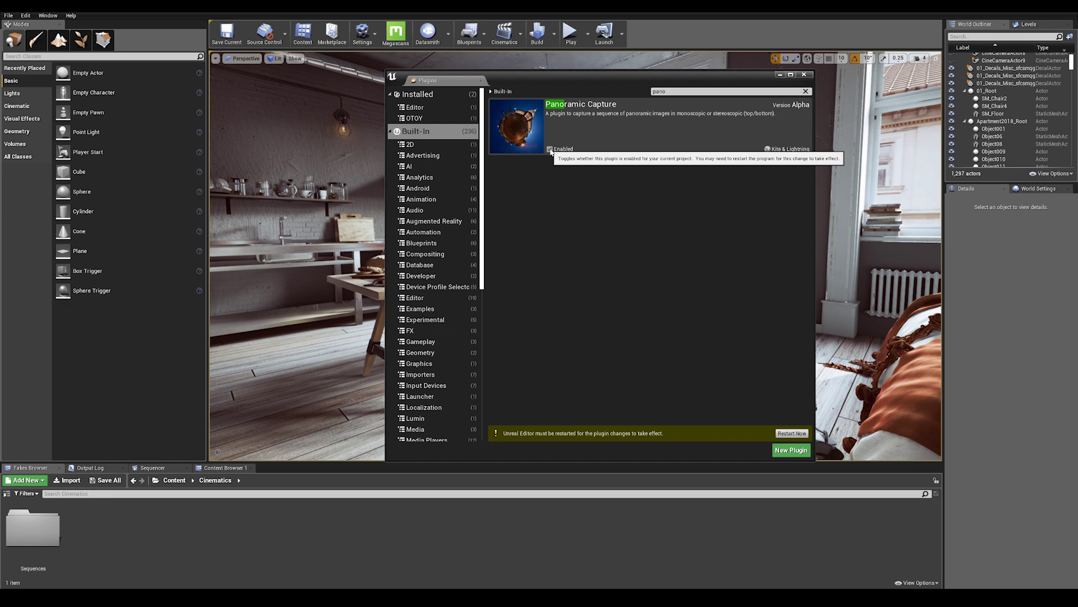
click(792, 433)
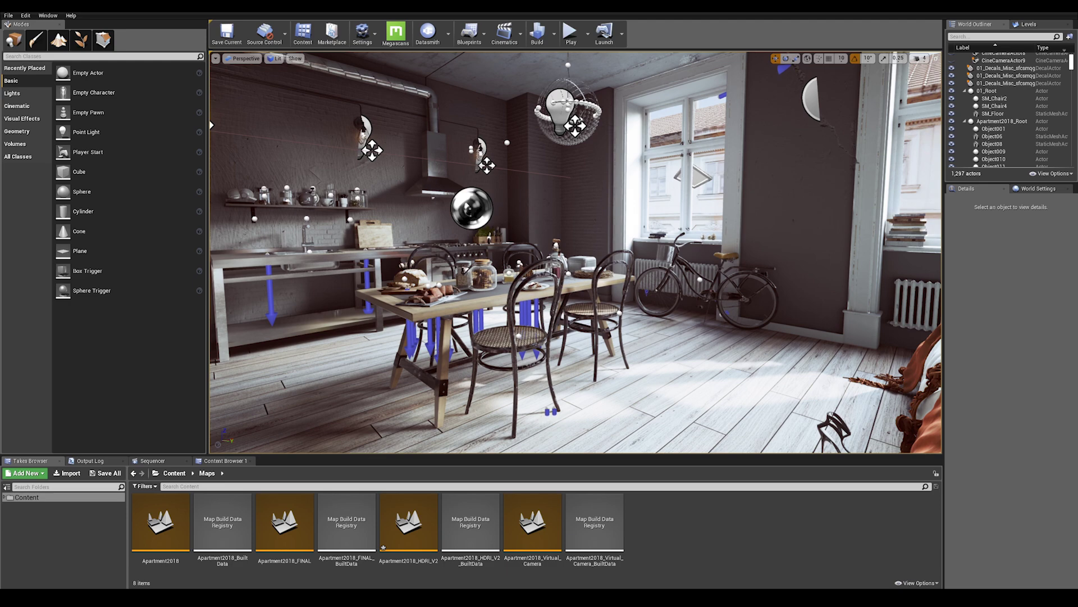
Turn on Show Engine Content and browse to PanoramicCapture Content's Assets folder.
click(920, 582)
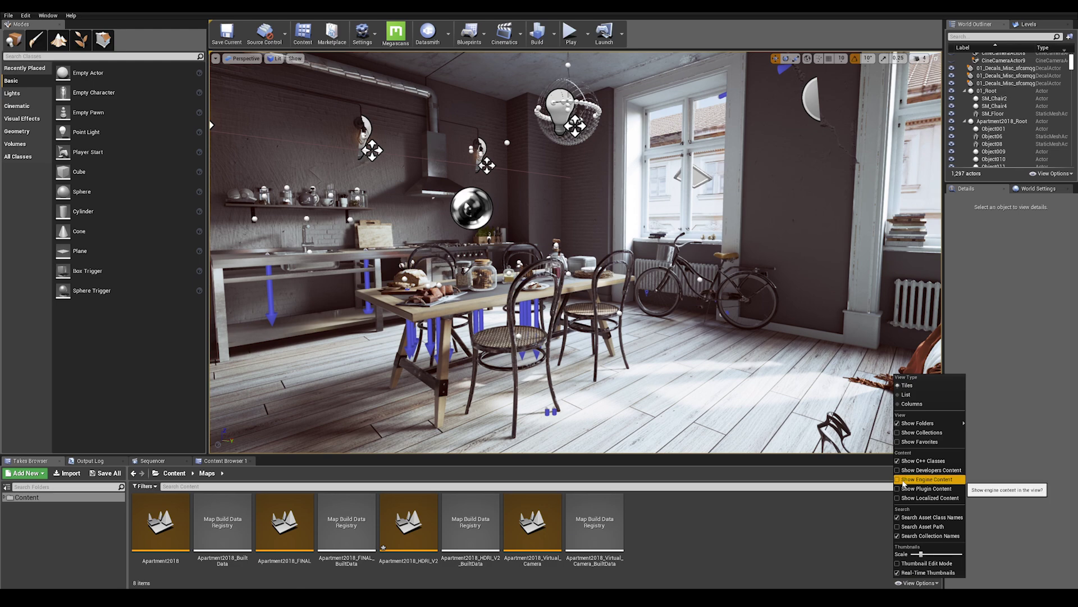
click(902, 485)
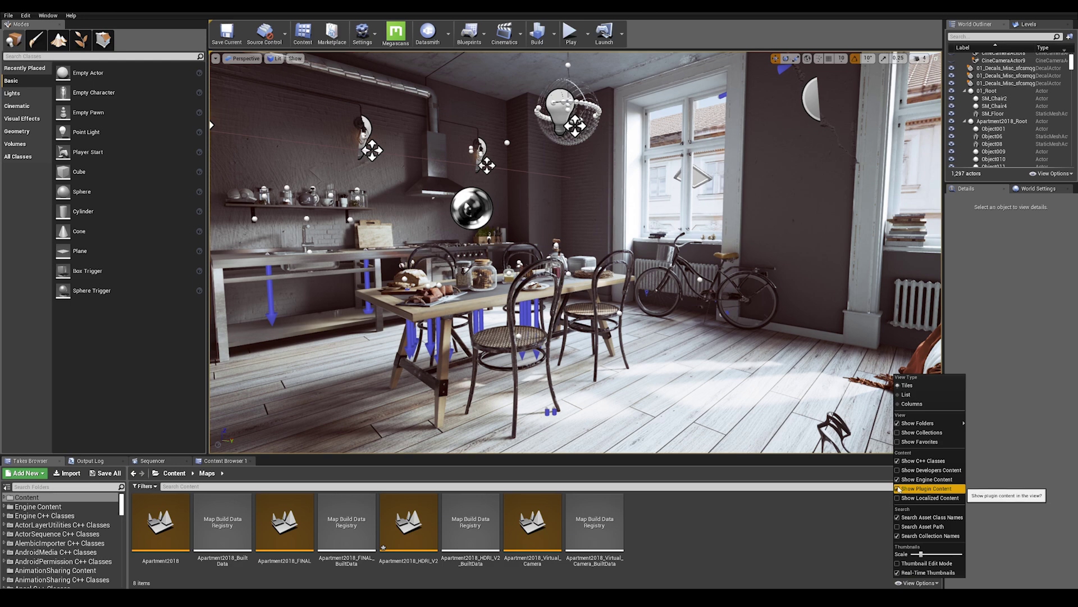
click(157, 474)
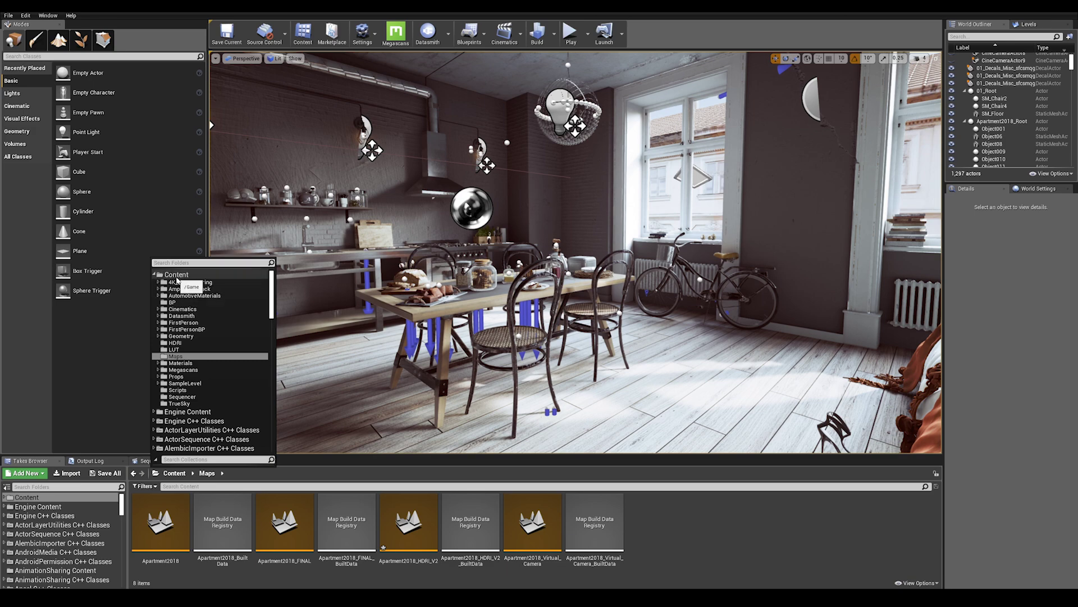
text(plano)
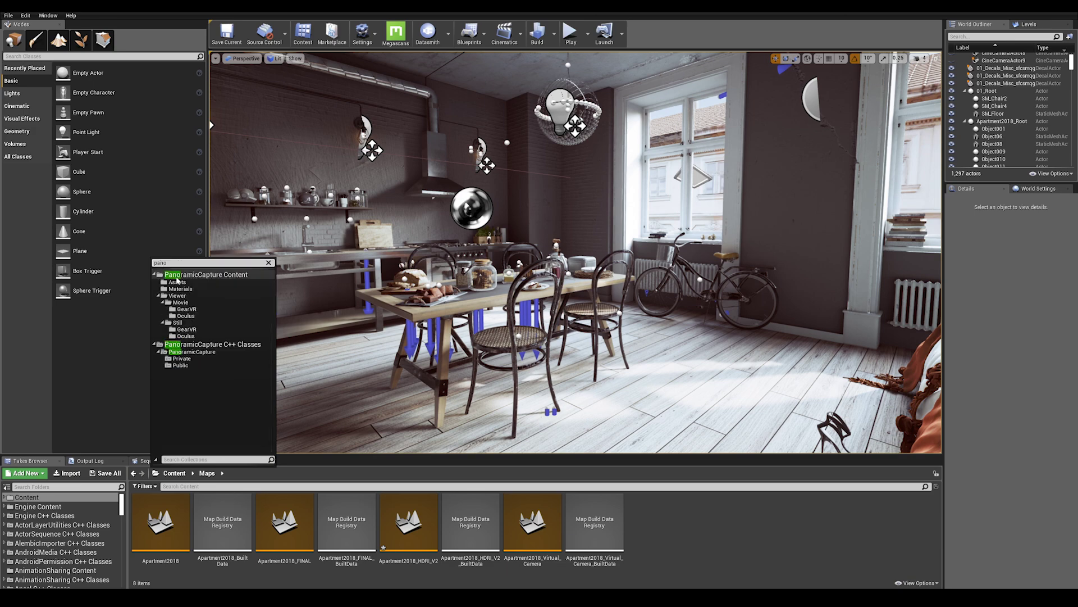
click(194, 275)
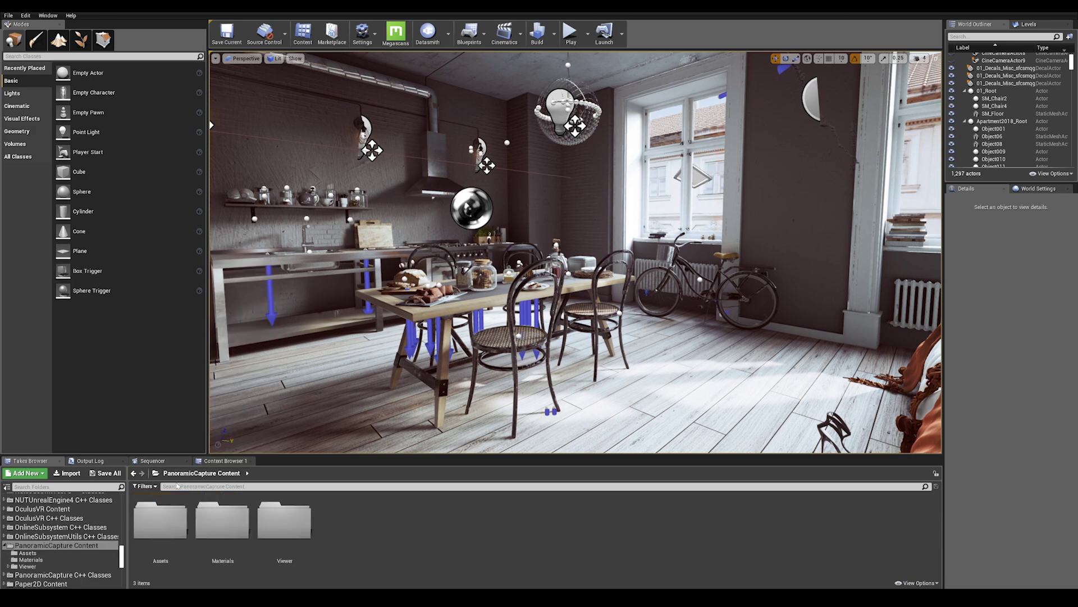
double_click(165, 519)
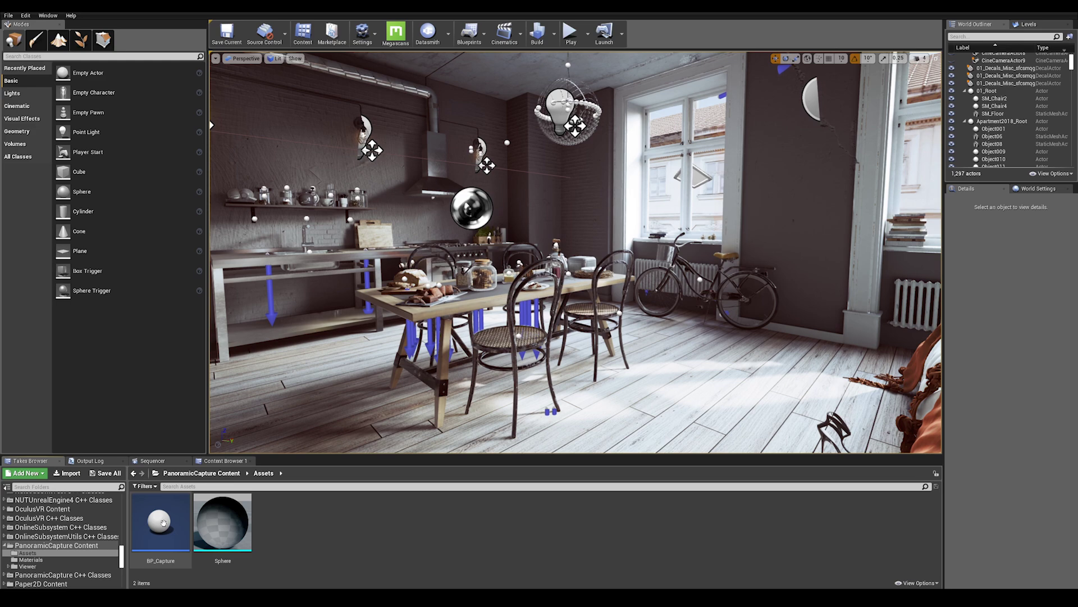
Fly the viewport camera forward into the room toward the dining table.
mouse_move(576, 254)
right_down()
mouse_move(606, 254)
mouse_move(505, 253)
right_up()
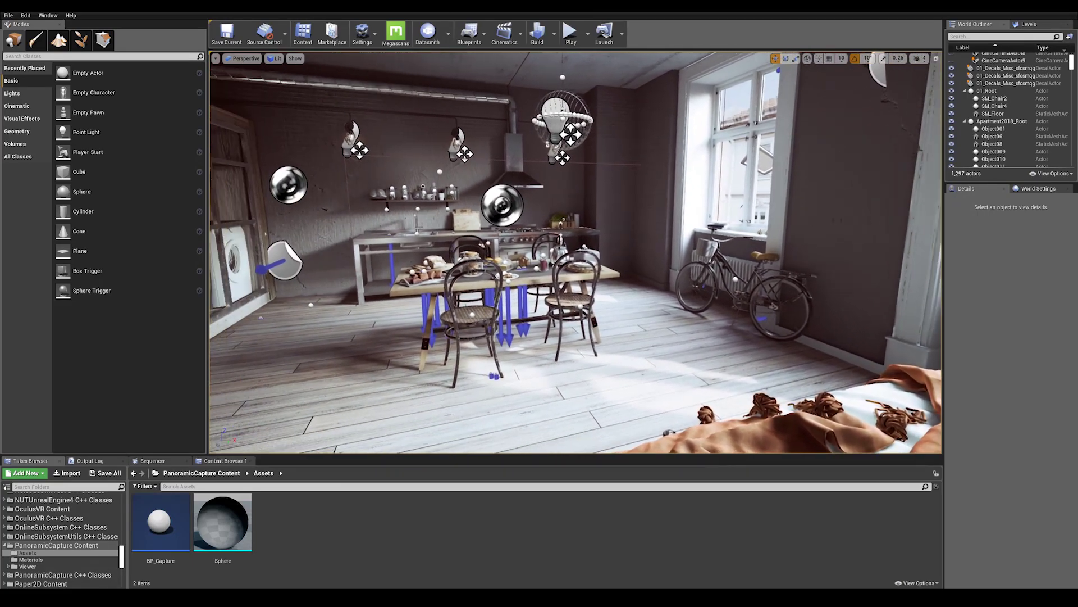
right_drag(576, 253, 559, 253)
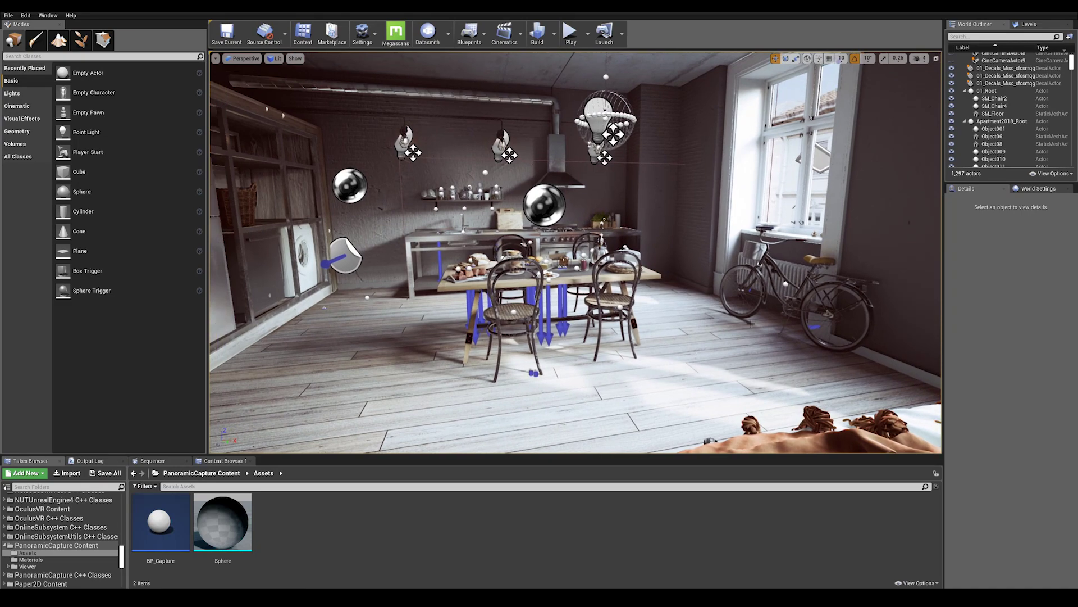
Drop BP_Capture into the apartment level and open it in the Blueprint Editor.
click(162, 529)
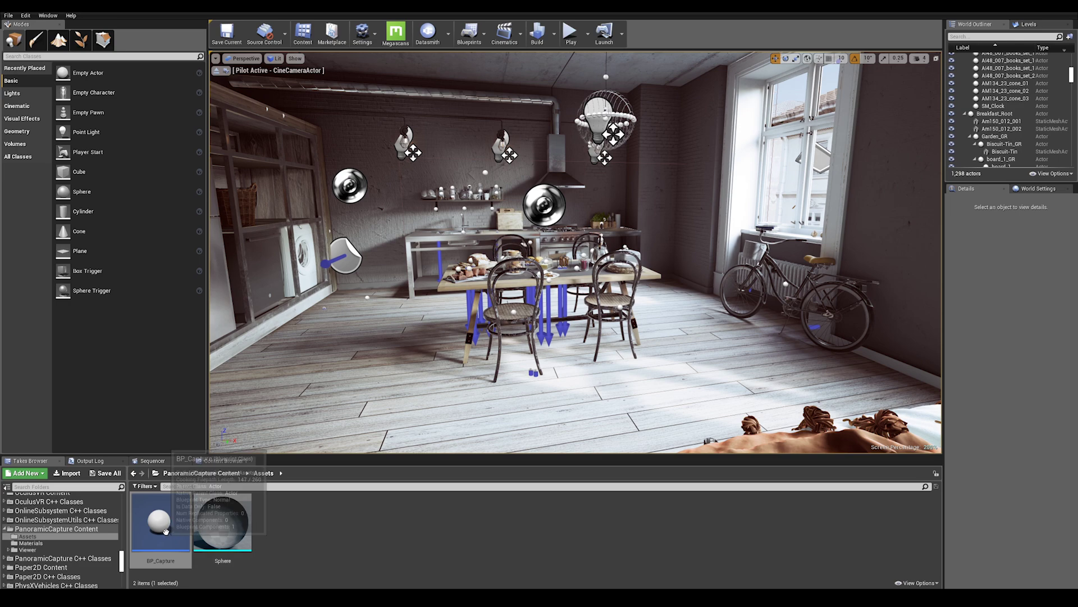
drag(163, 528, 570, 406)
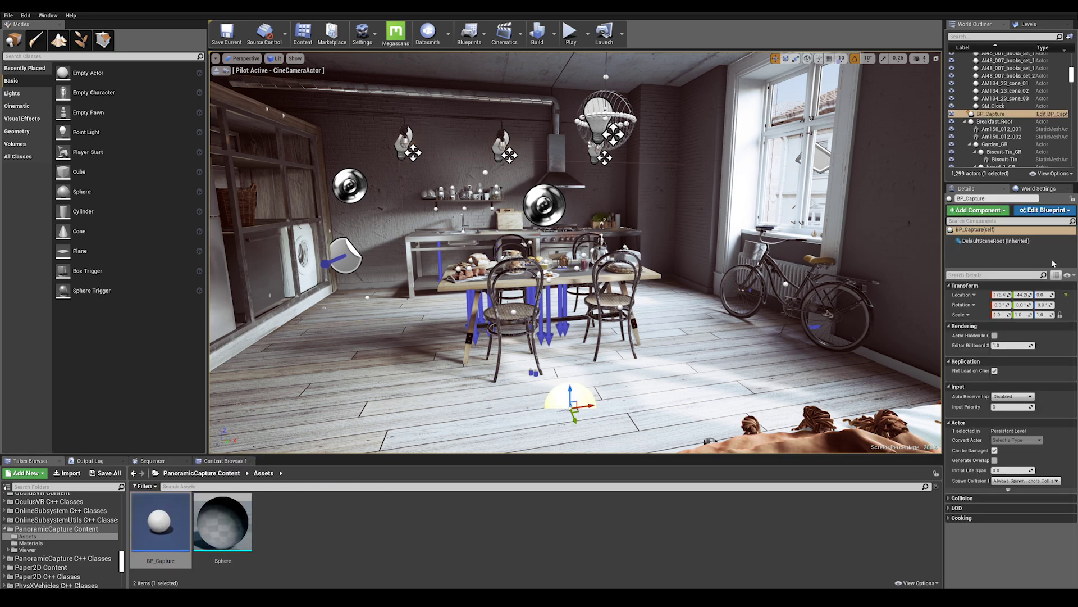
click(1052, 212)
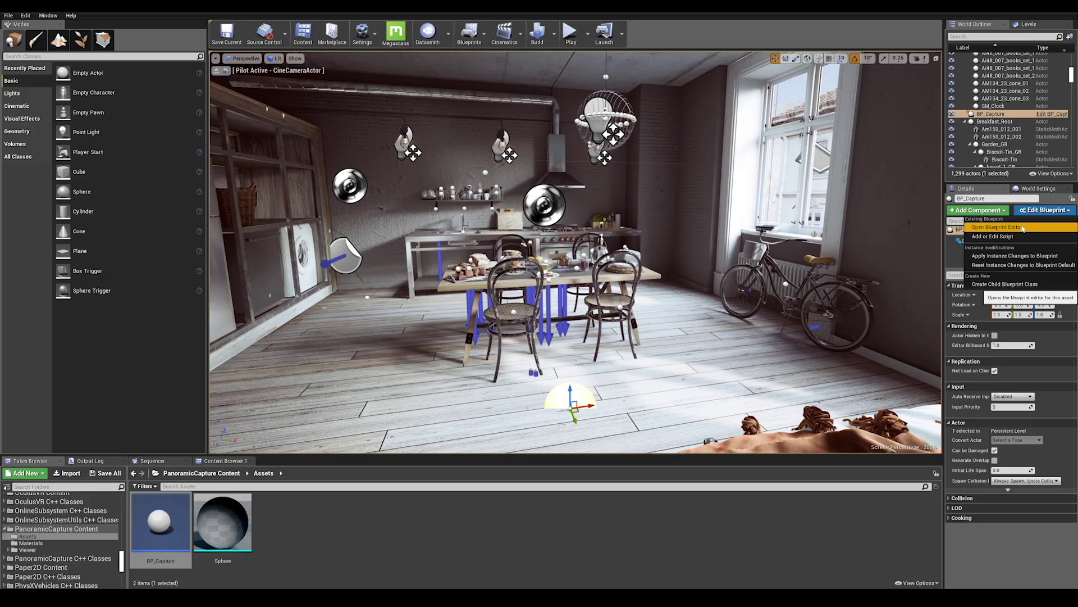
click(998, 228)
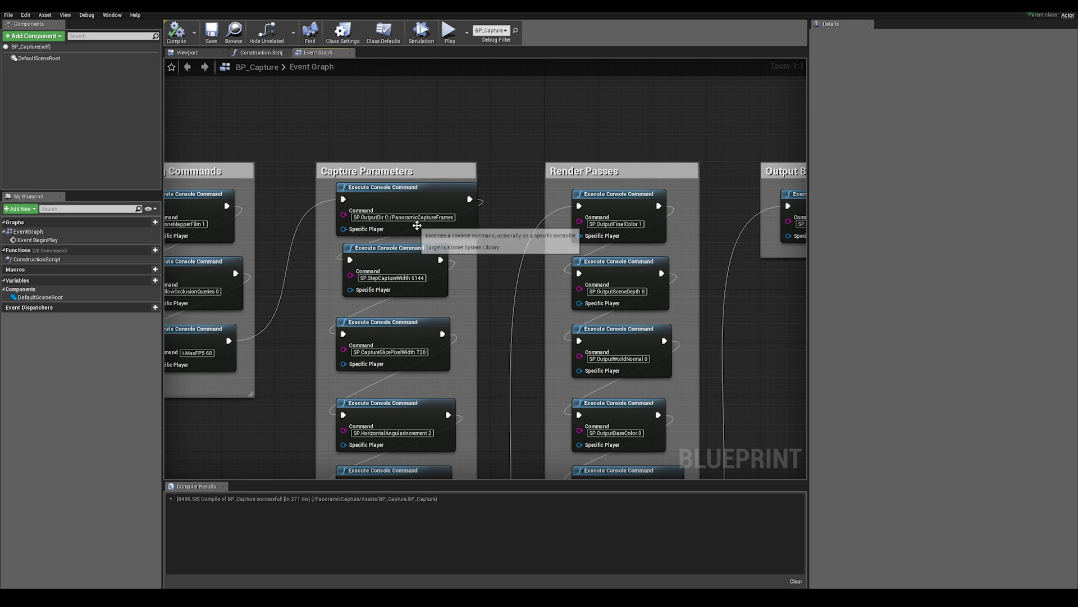
mouse_move(421, 210)
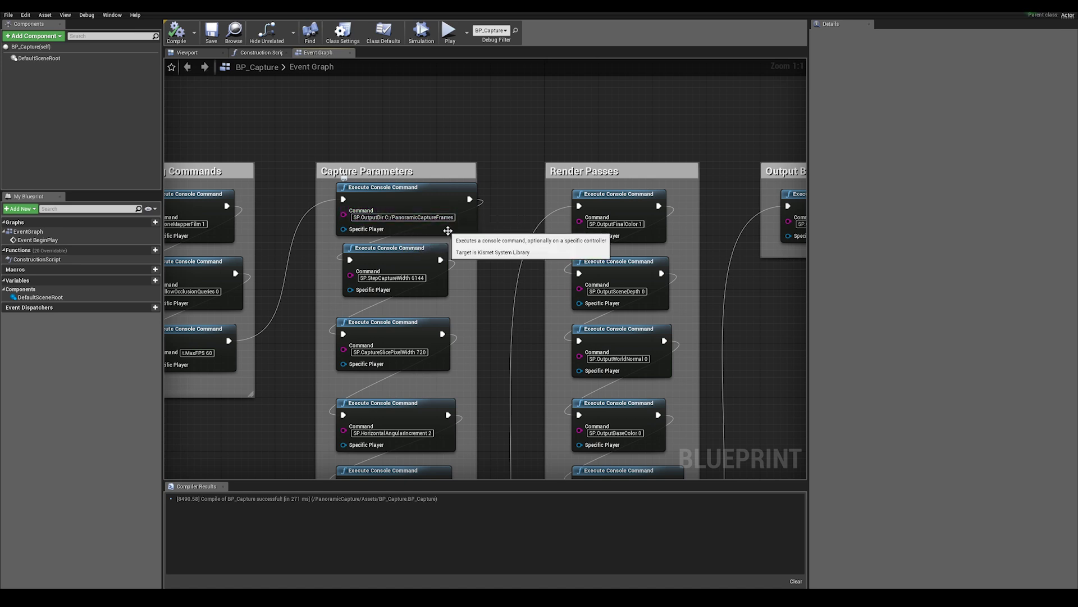
click(447, 229)
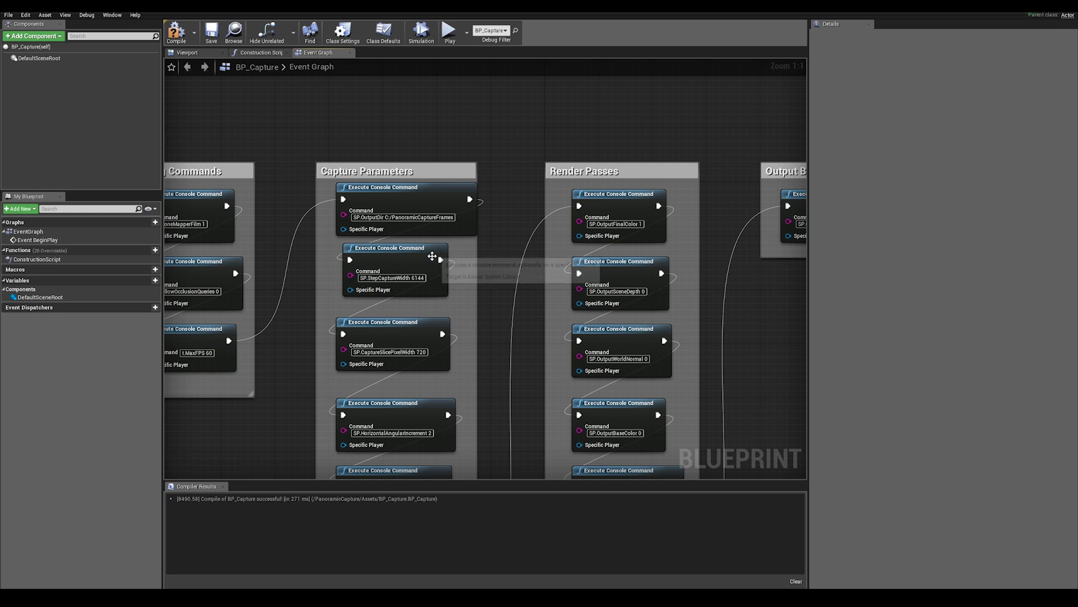
click(425, 277)
double_click(431, 278)
text(1)
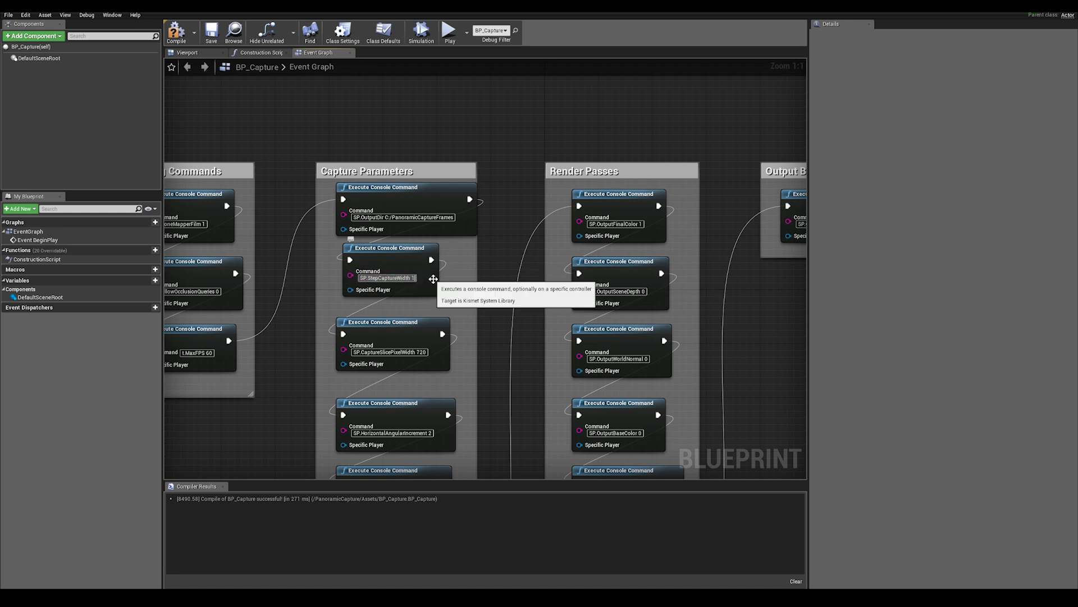
text(024)
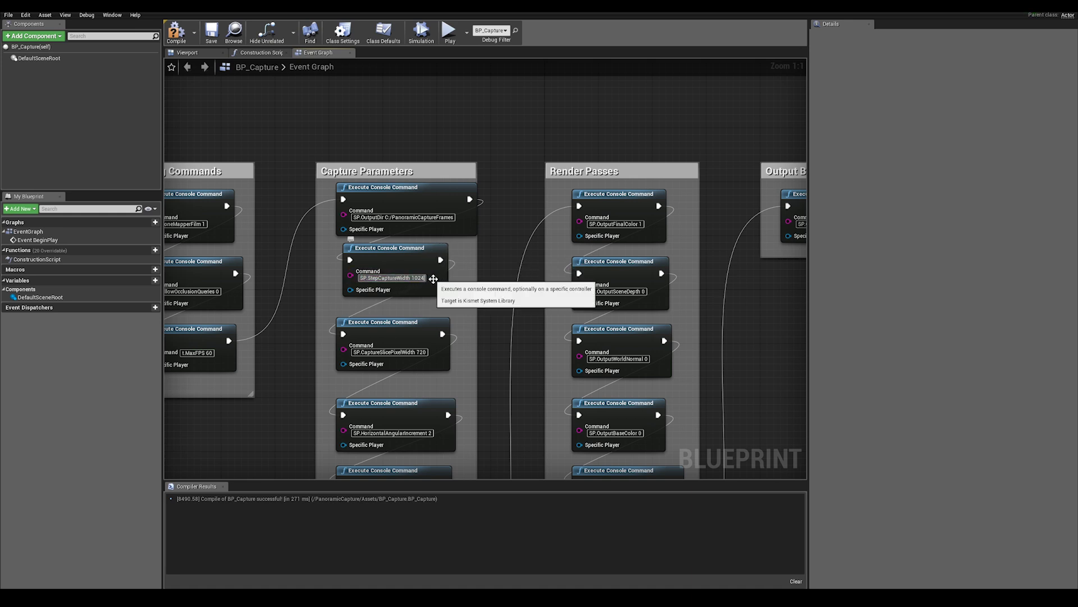
key(Return)
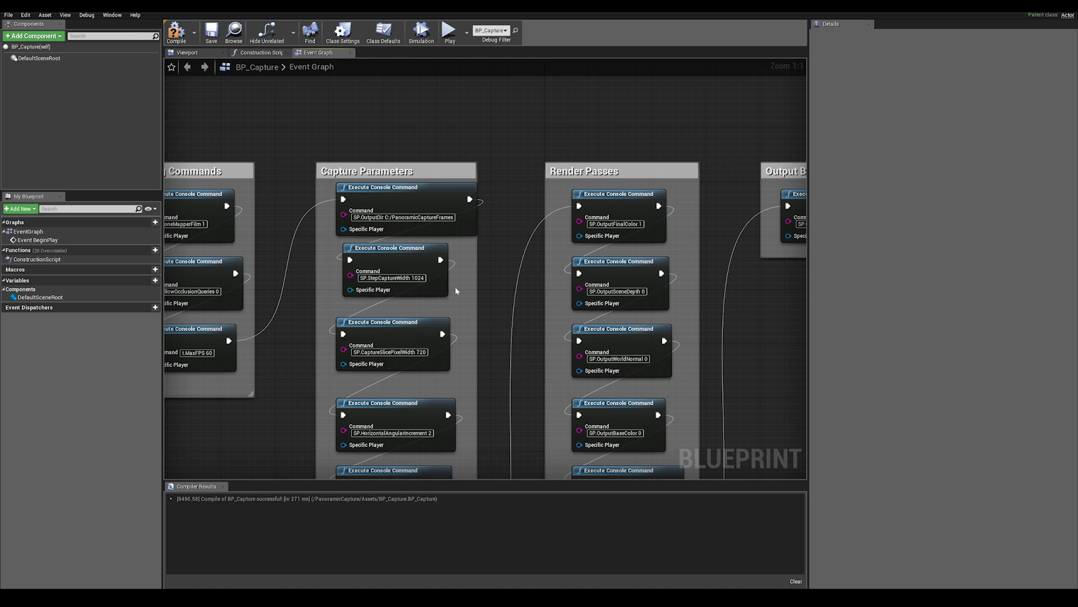
mouse_move(454, 290)
right_down()
mouse_move(483, 216)
mouse_move(479, 176)
right_up()
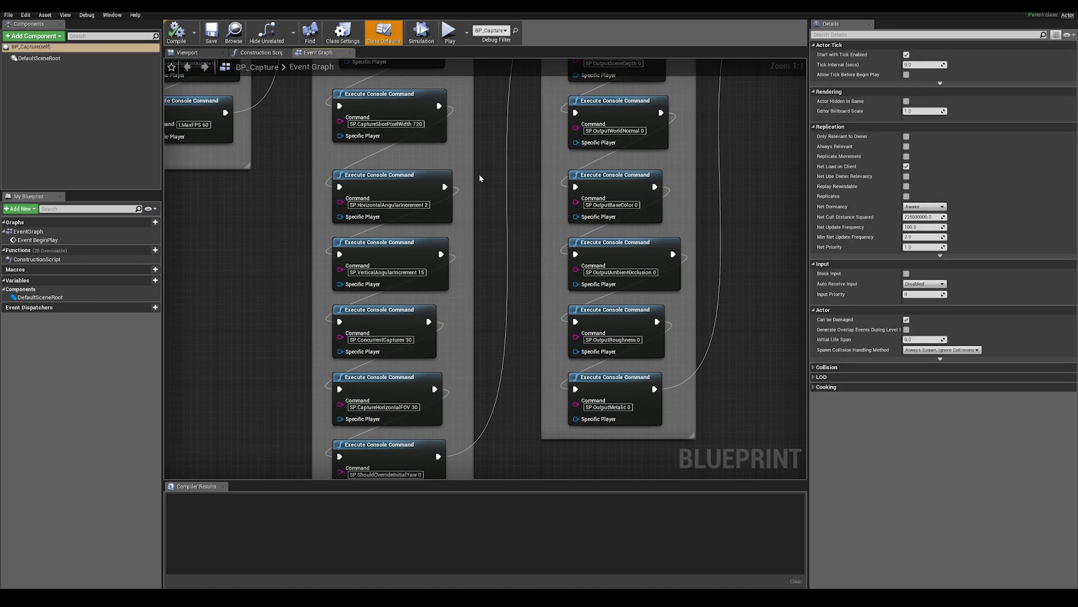
scroll(480, 182, down, 1)
scroll(488, 203, down, 1)
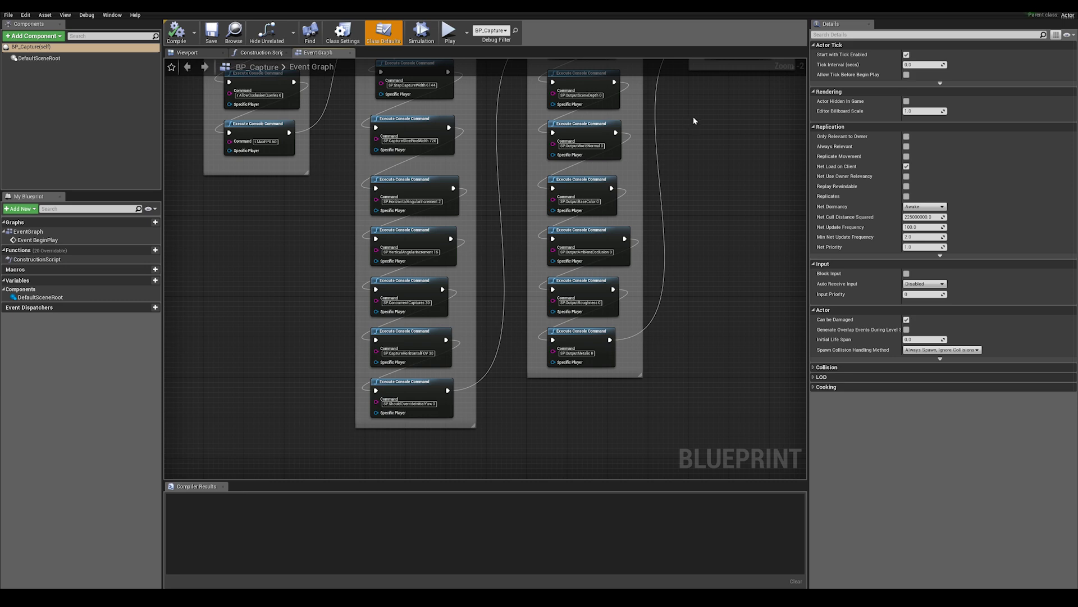
right_drag(699, 109, 581, 206)
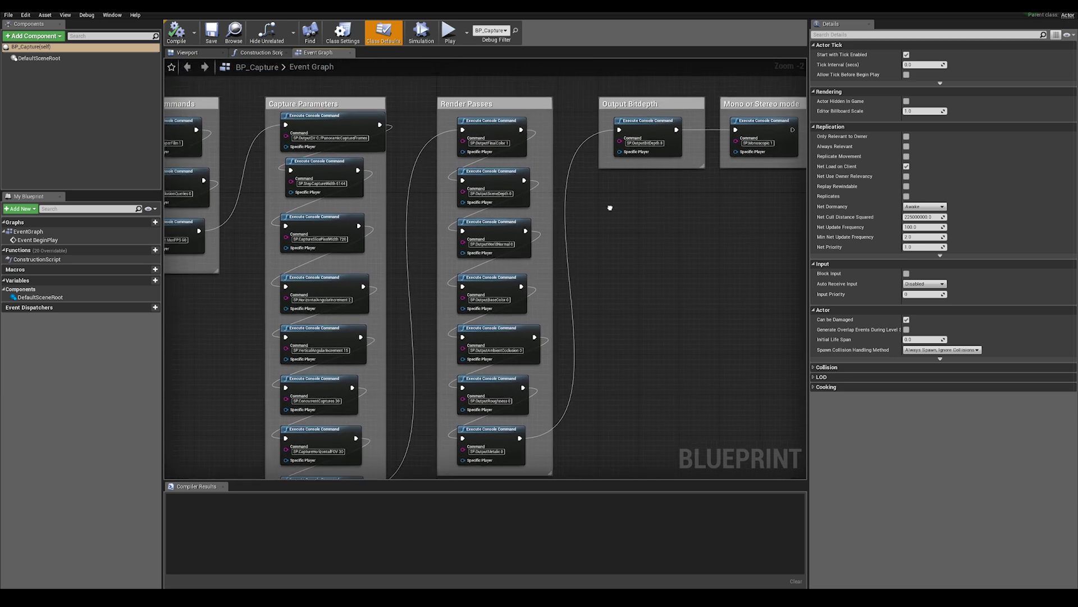
scroll(489, 127, up, 1)
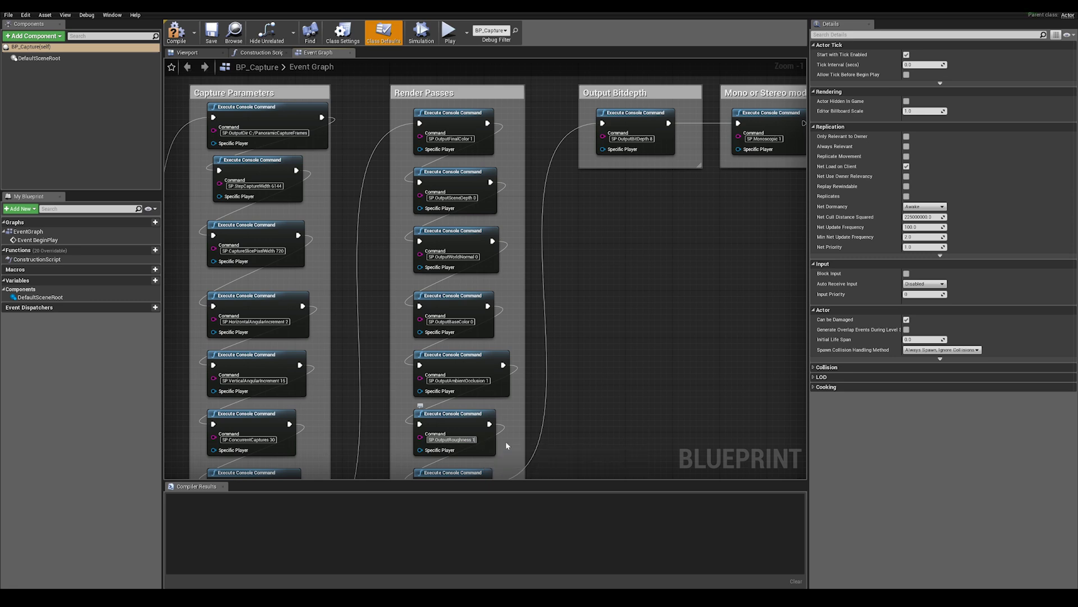
right_drag(673, 166, 489, 176)
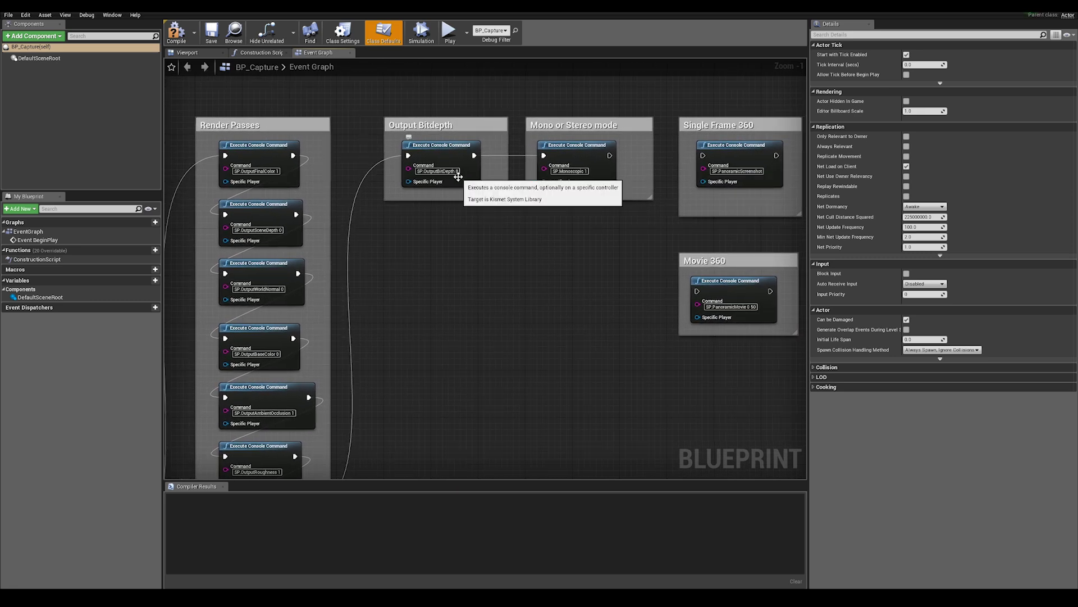
scroll(444, 185, up, 1)
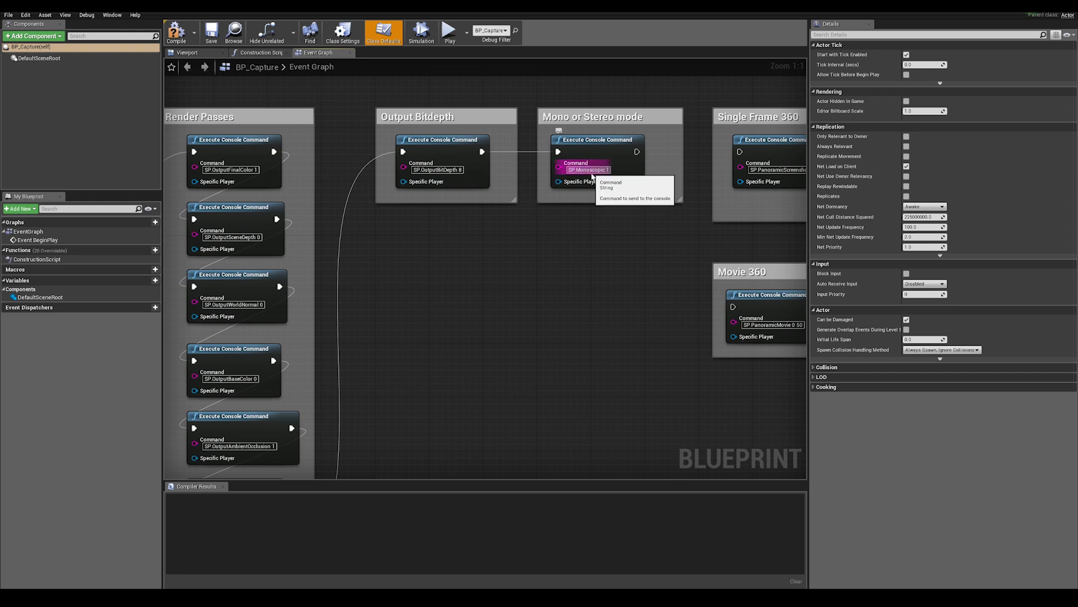
mouse_move(577, 164)
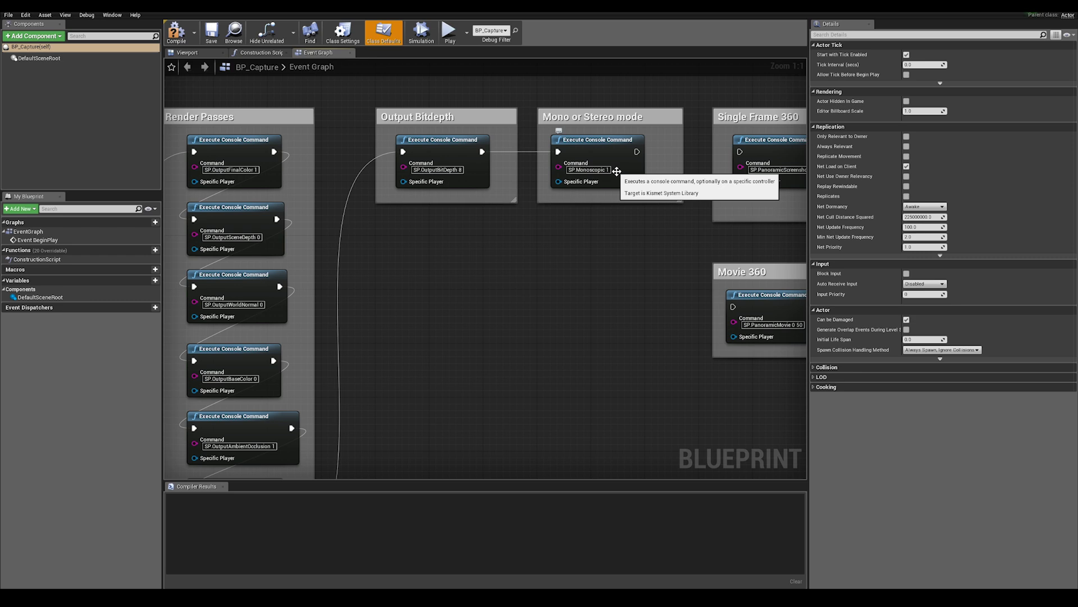
Wire Monoscopic to Single Frame 360, then break that Single Frame 360 input link.
right_drag(617, 172, 337, 165)
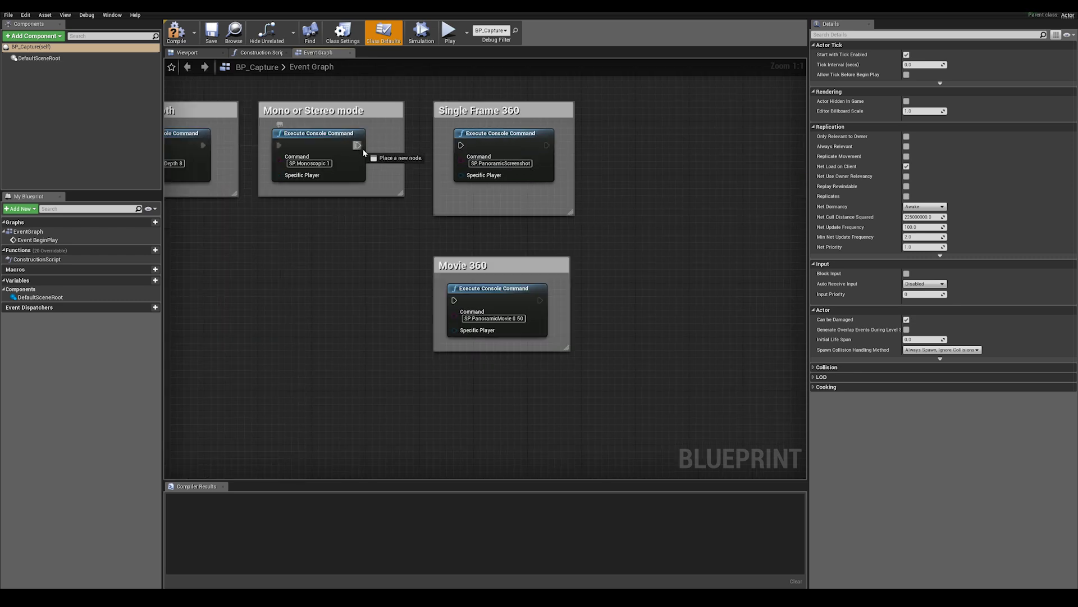
drag(358, 145, 461, 146)
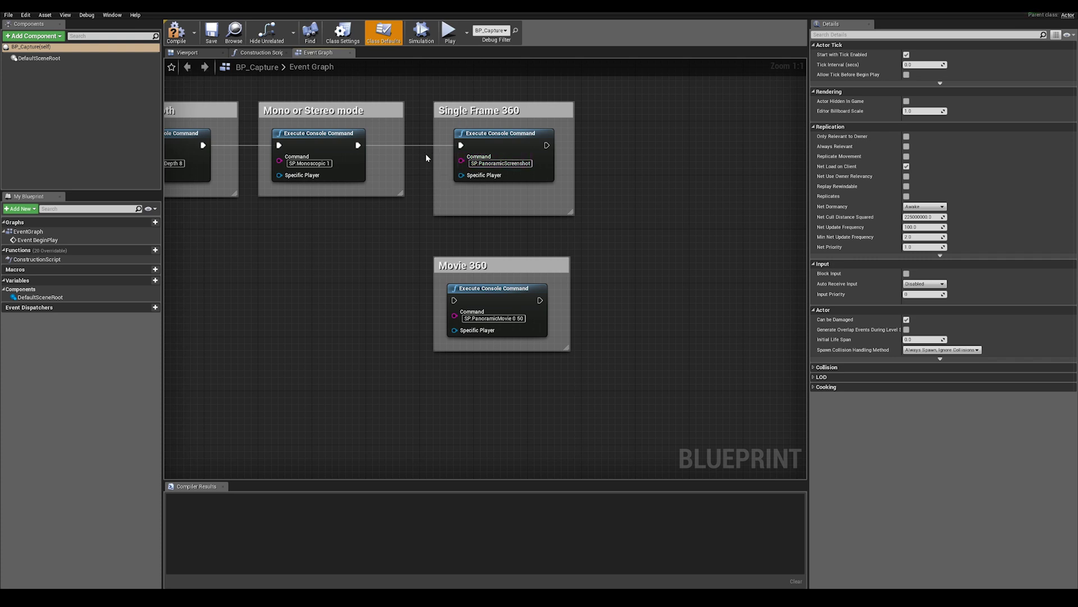
right_click(461, 146)
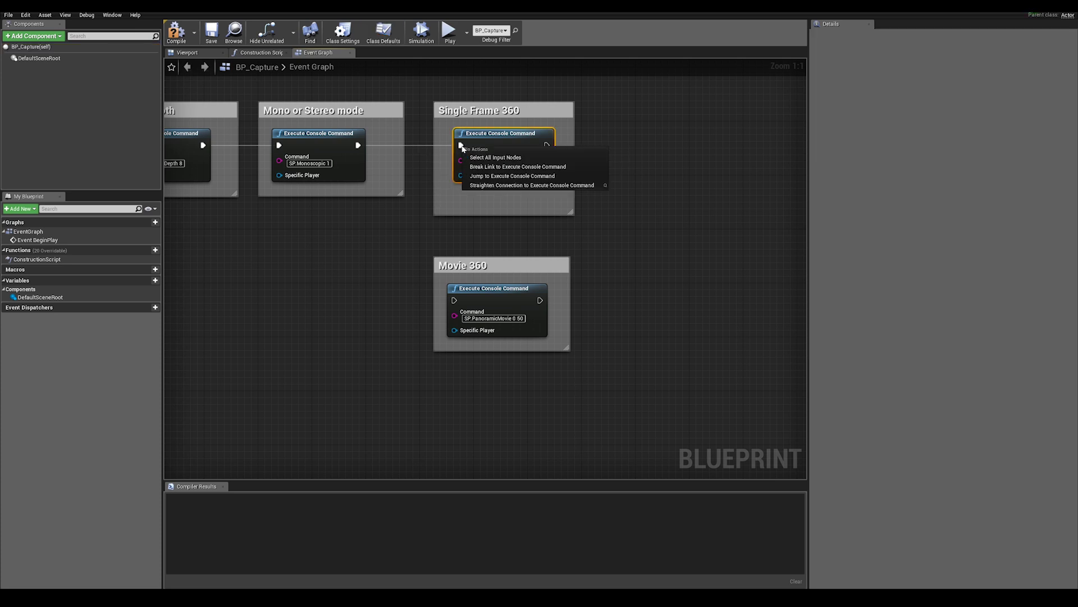
click(515, 166)
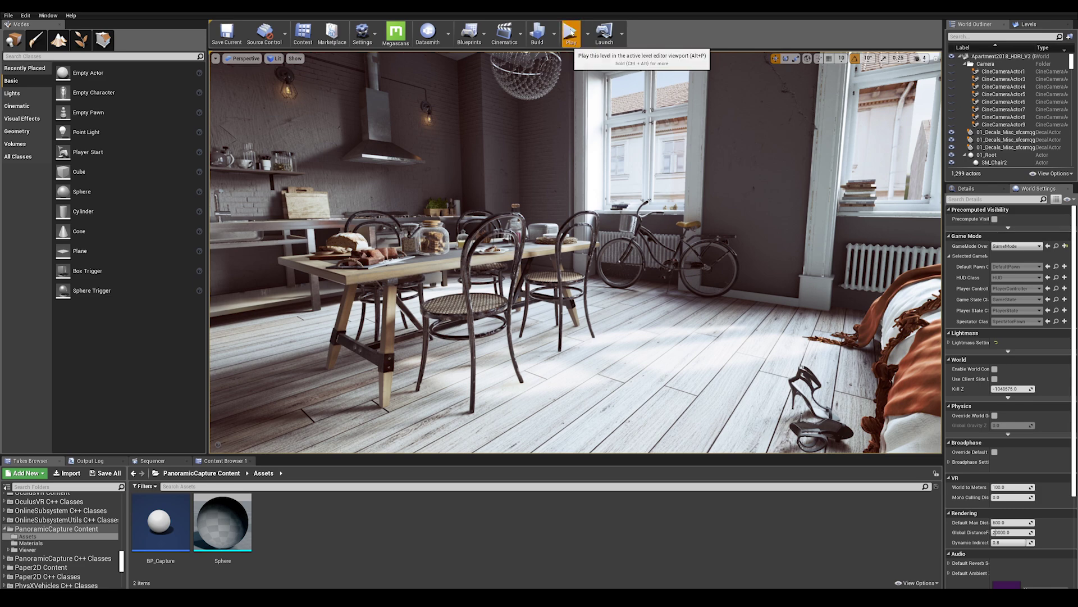
Play the level in the editor and give the running game focus.
click(571, 33)
click(528, 286)
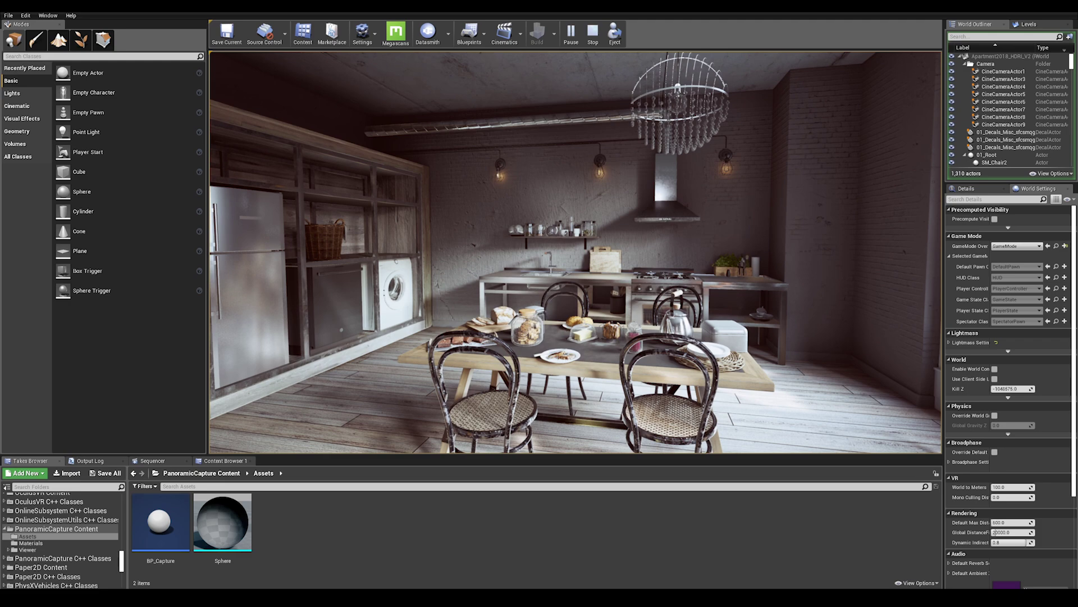
Free the mouse, run SP.PanoramicScreenshot in the console, then stop Play.
key(shift+F1)
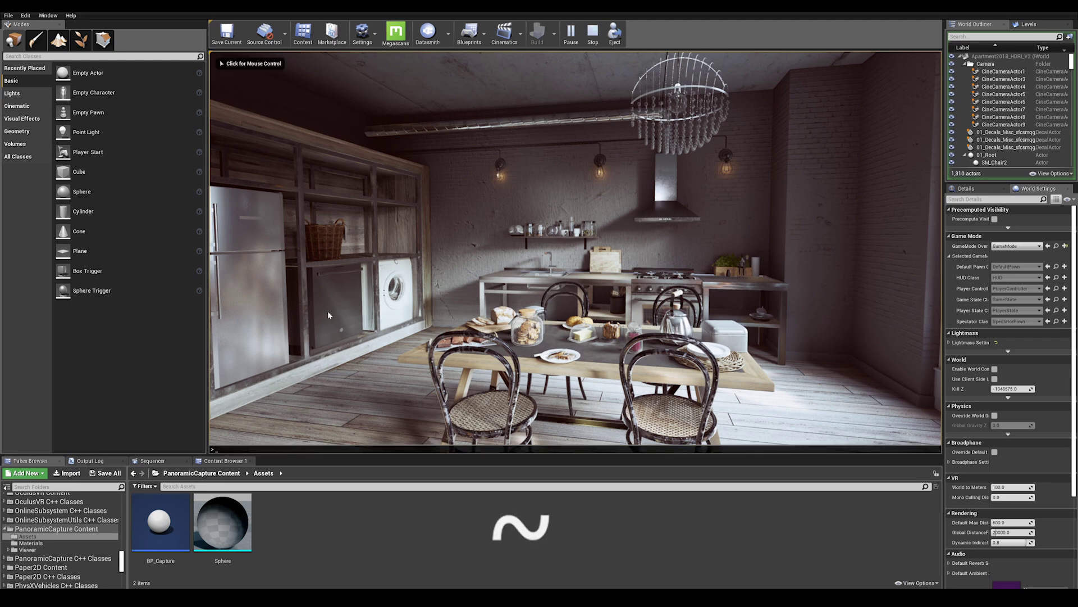
key(grave)
text(SP.)
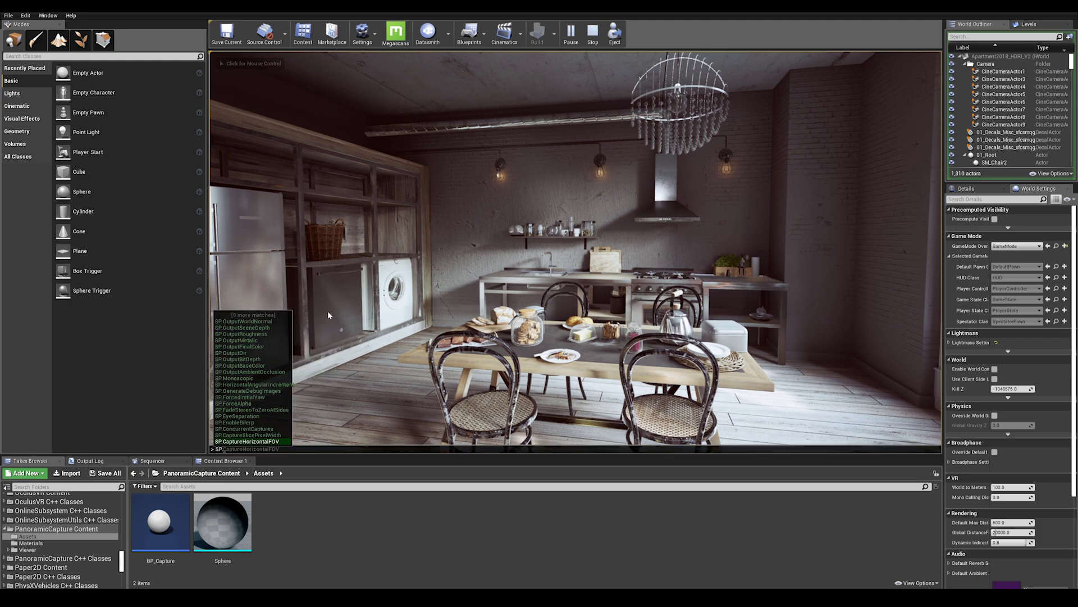
text(pan)
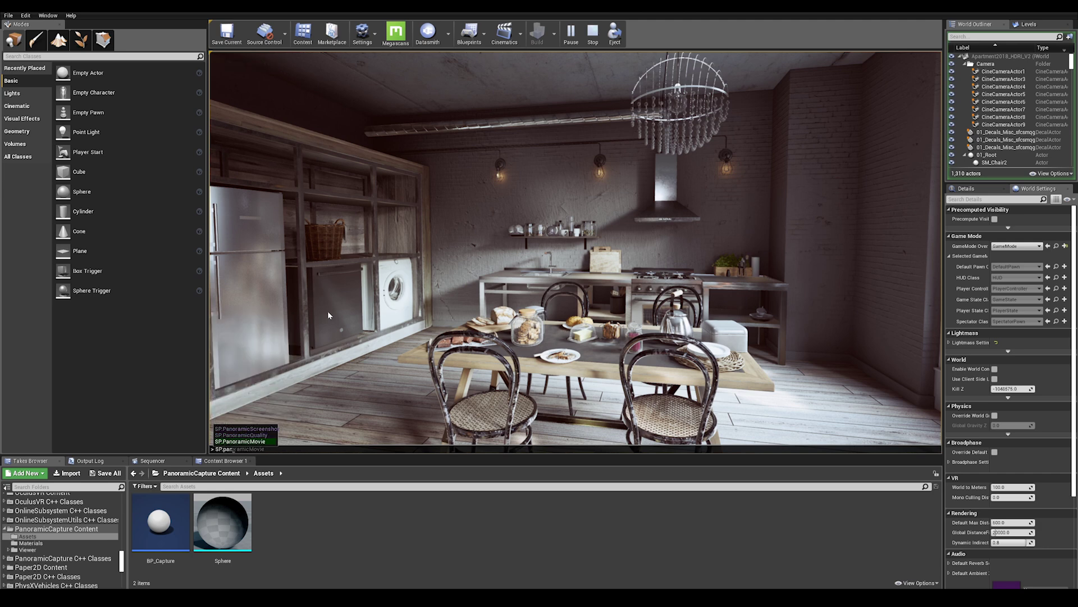
key(Down)
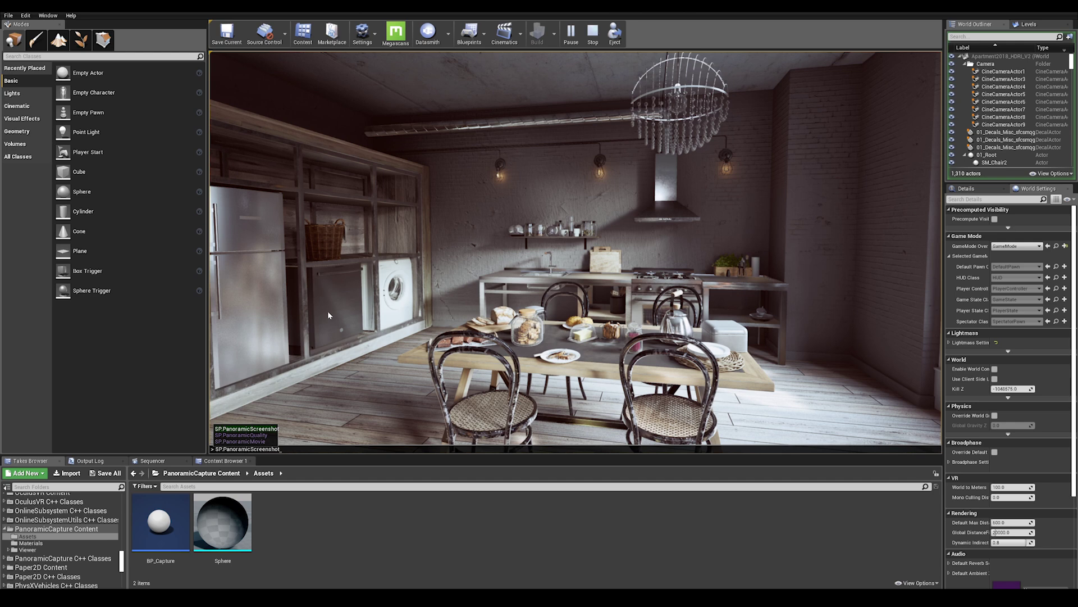
key(Return)
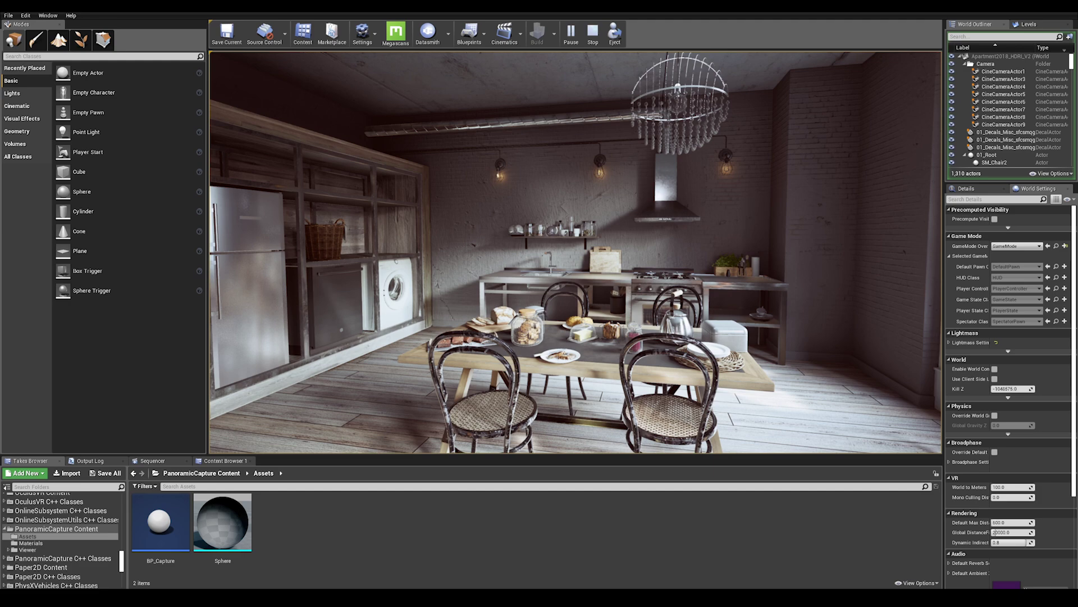
key(Escape)
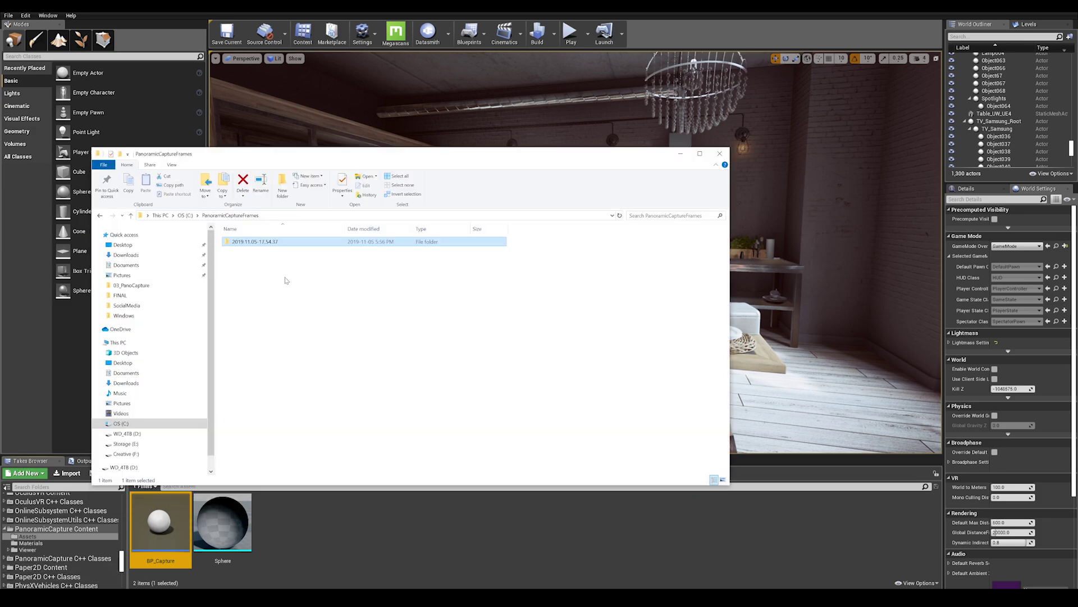
Open the dated capture folder and inspect the AO and FinalColor pass folders.
double_click(263, 242)
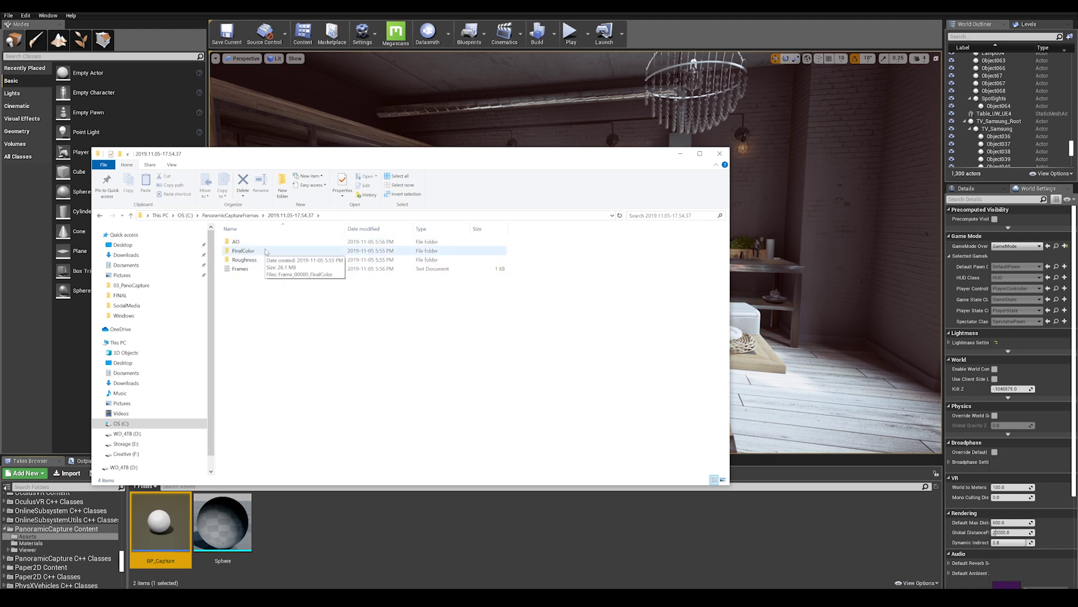
double_click(252, 242)
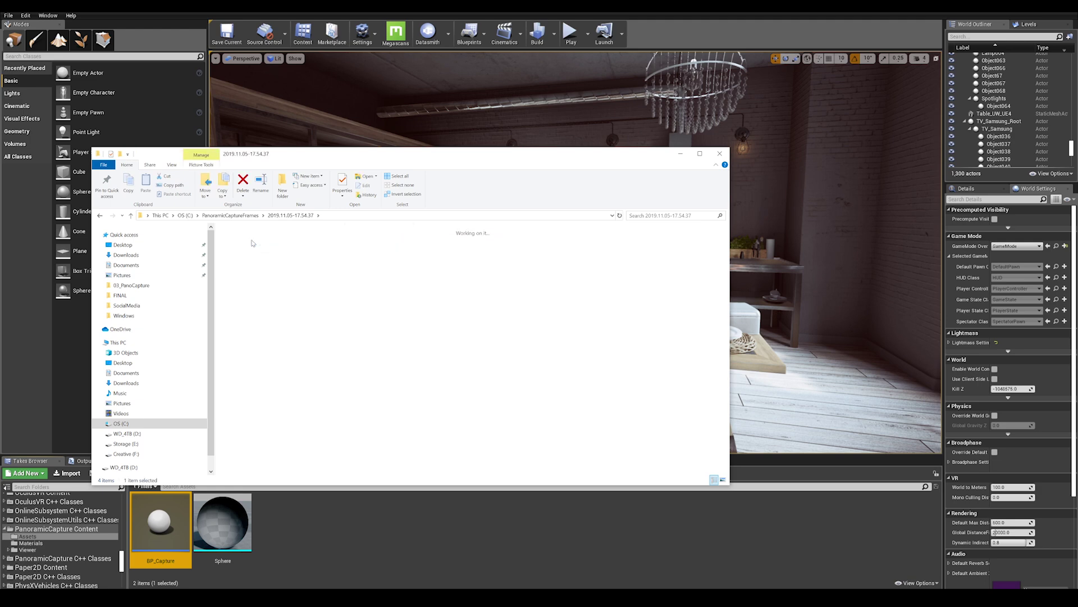
key(BackSpace)
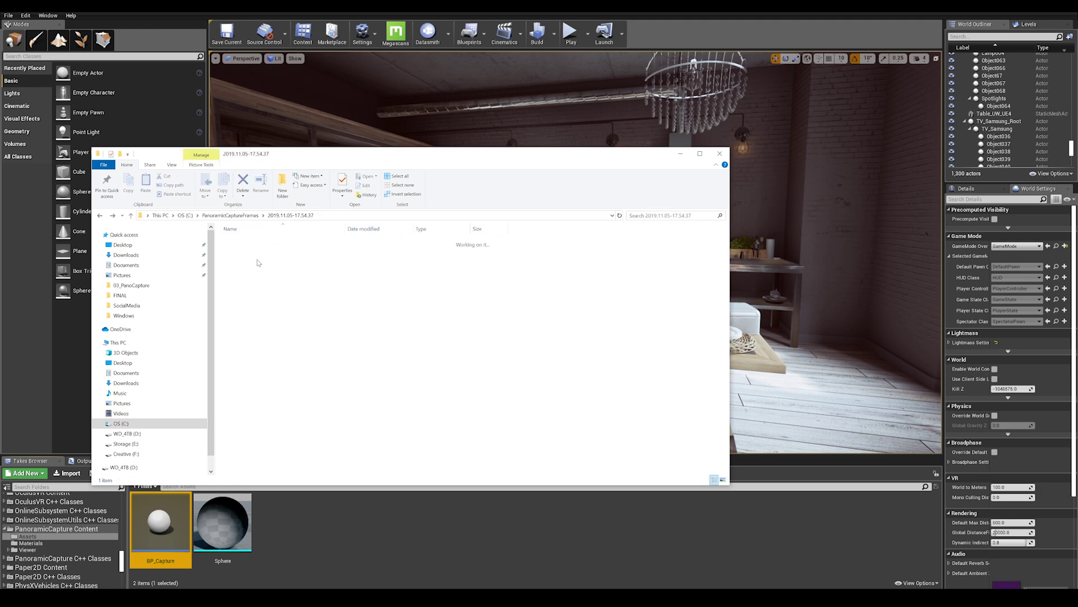
click(249, 252)
double_click(249, 252)
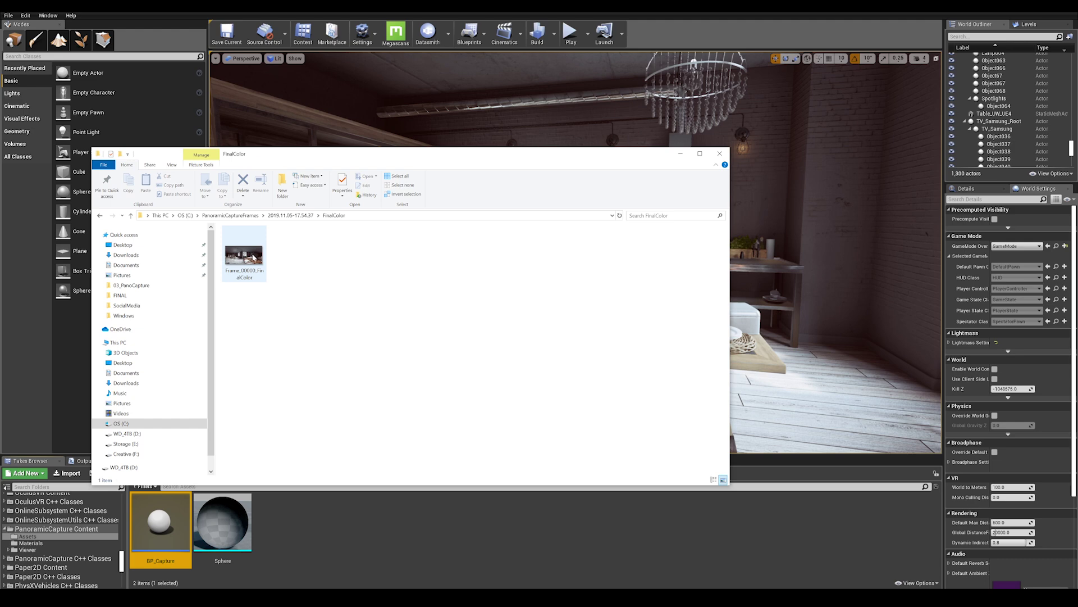
key(BackSpace)
Inspect the Roughness folder, then open the FinalColor panorama image.
double_click(253, 262)
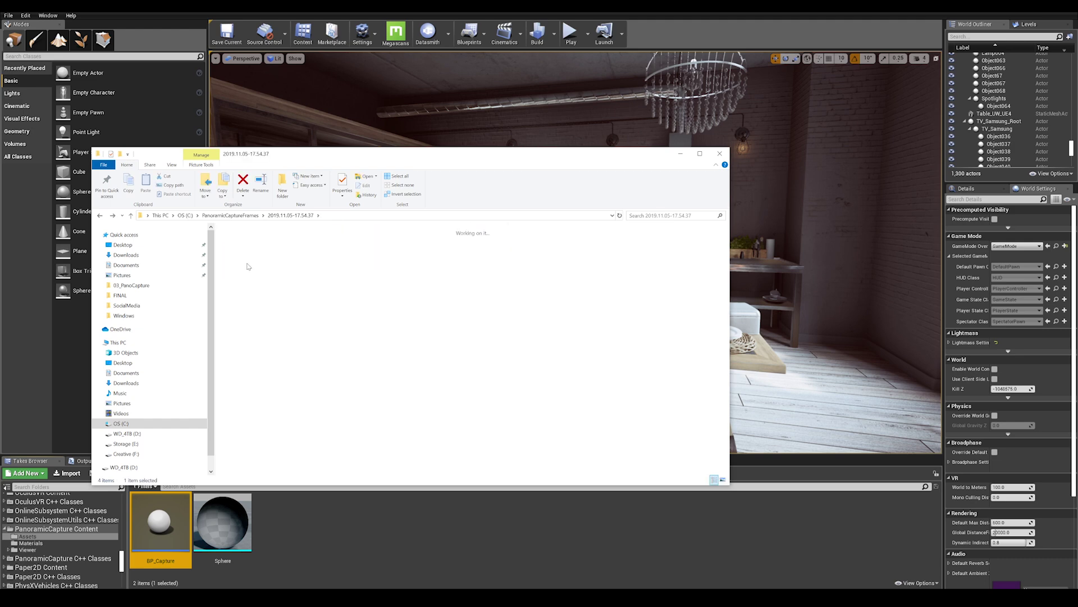
key(BackSpace)
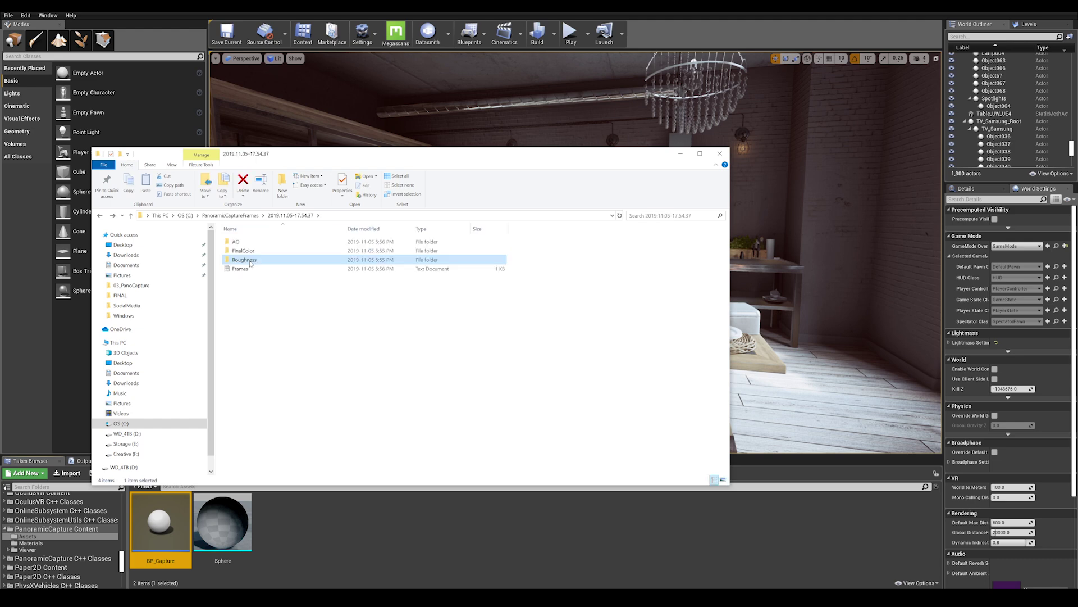
double_click(250, 252)
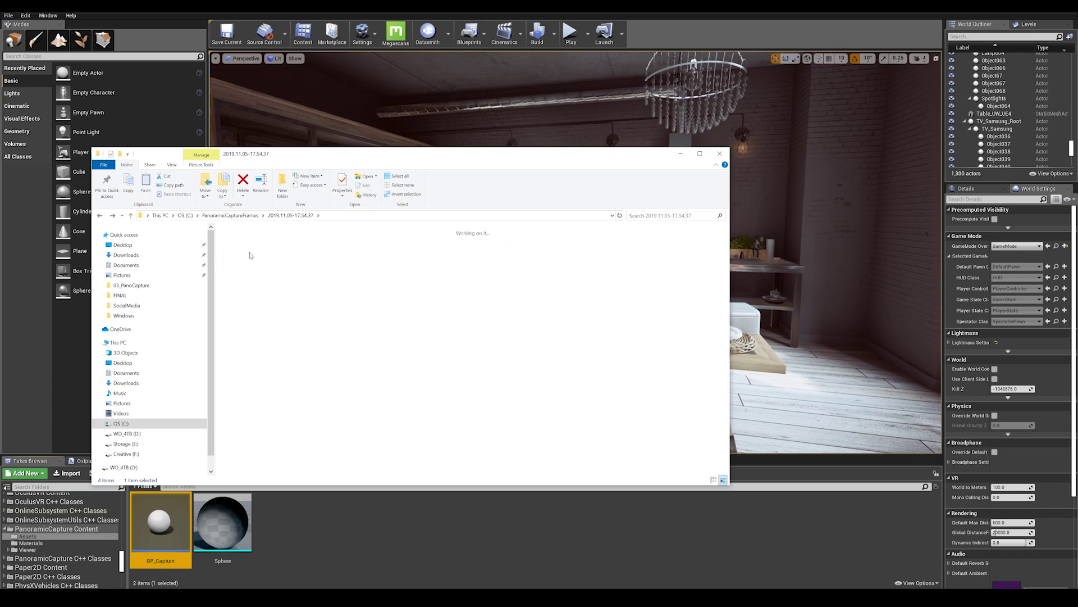
double_click(249, 251)
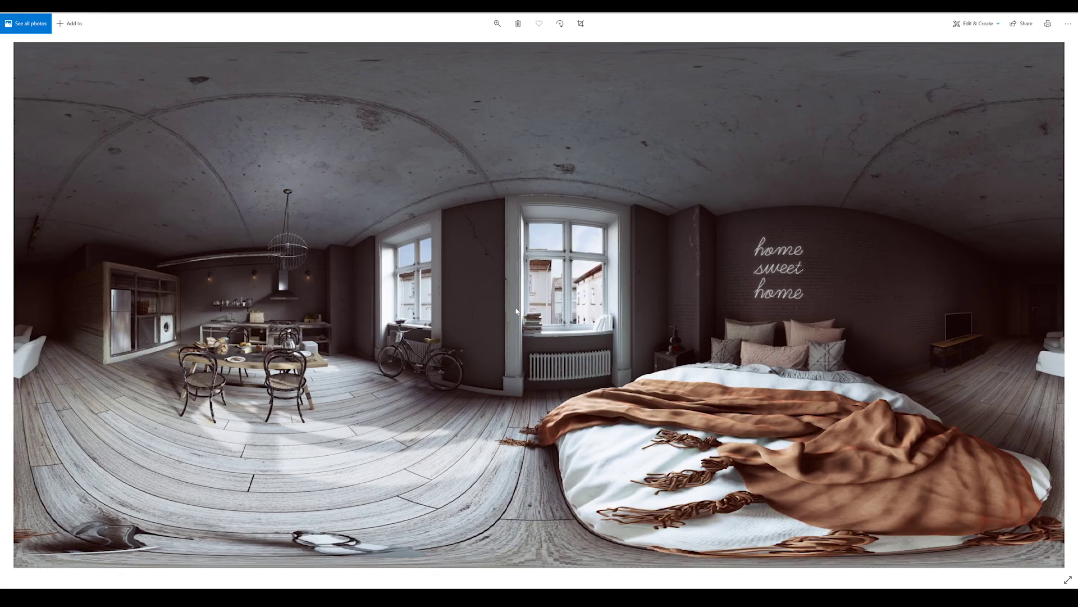